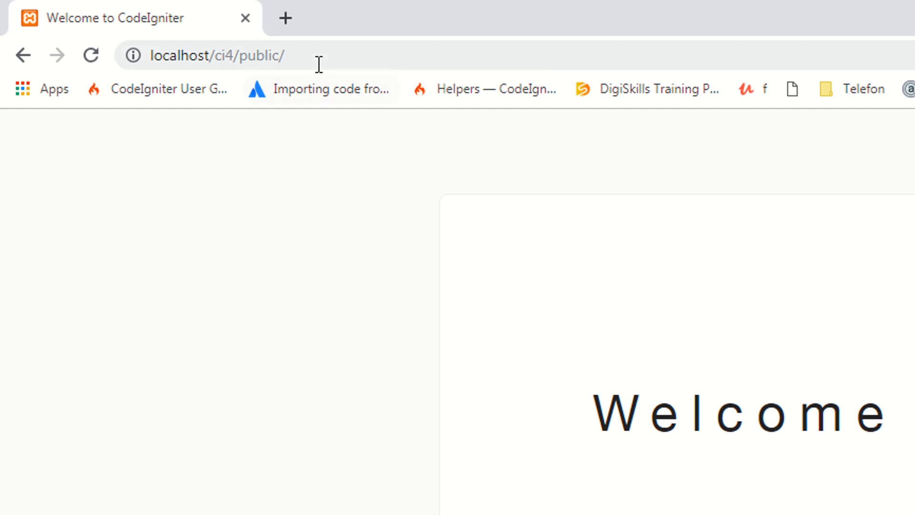
Load codeigniter.com in a new browser tab
{"action": "left_click", "coordinate": [297, 10]}
{"action": "type", "text": "code"}
{"action": "key", "text": "Return"}
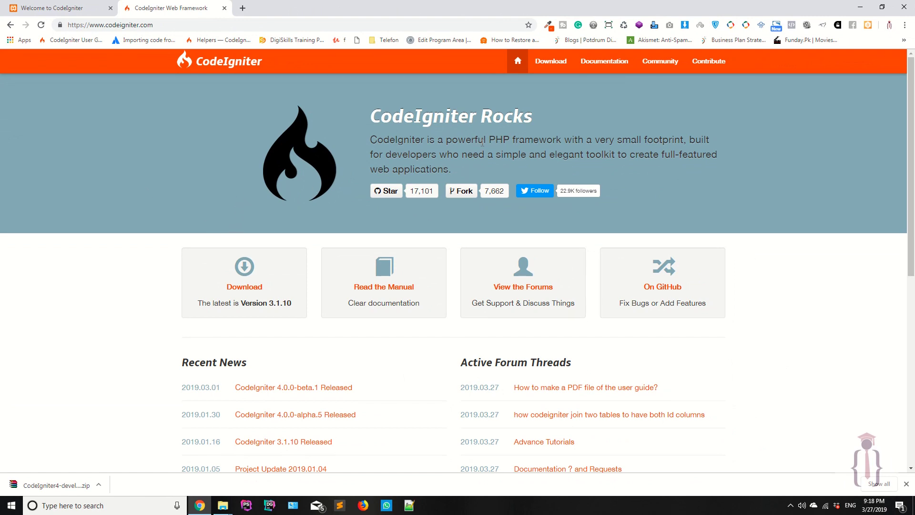
Skim the Recent News list, then go to the CodeIgniter Download page
{"action": "scroll", "coordinate": [409, 138], "scroll_direction": "down", "scroll_amount": 5}
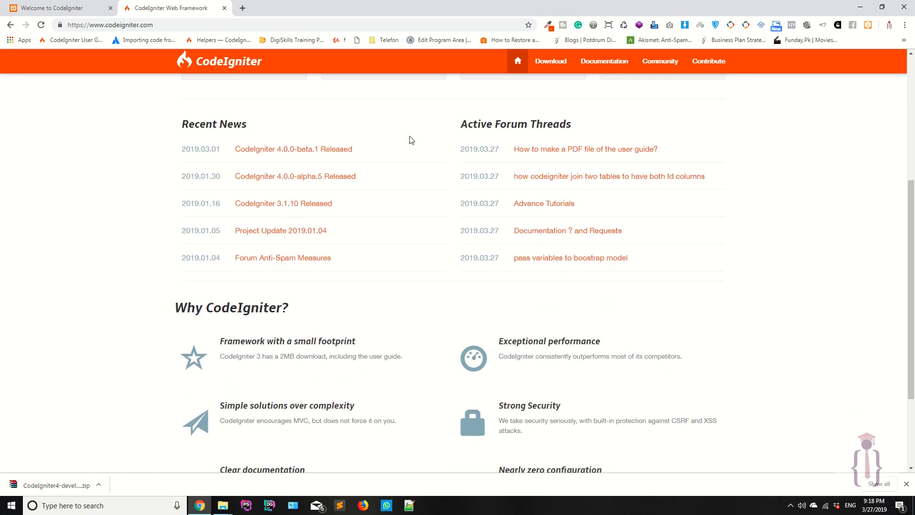
{"action": "left_click_drag", "start_coordinate": [179, 124], "coordinate": [264, 122]}
{"action": "left_click", "coordinate": [198, 159]}
{"action": "mouse_move", "coordinate": [220, 176]}
{"action": "left_mouse_down"}
{"action": "mouse_move", "coordinate": [194, 177]}
{"action": "mouse_move", "coordinate": [209, 176]}
{"action": "left_mouse_up"}
{"action": "left_click", "coordinate": [135, 197]}
{"action": "scroll", "coordinate": [172, 226], "scroll_direction": "up", "scroll_amount": 1}
{"action": "left_click_drag", "start_coordinate": [175, 175], "coordinate": [253, 170]}
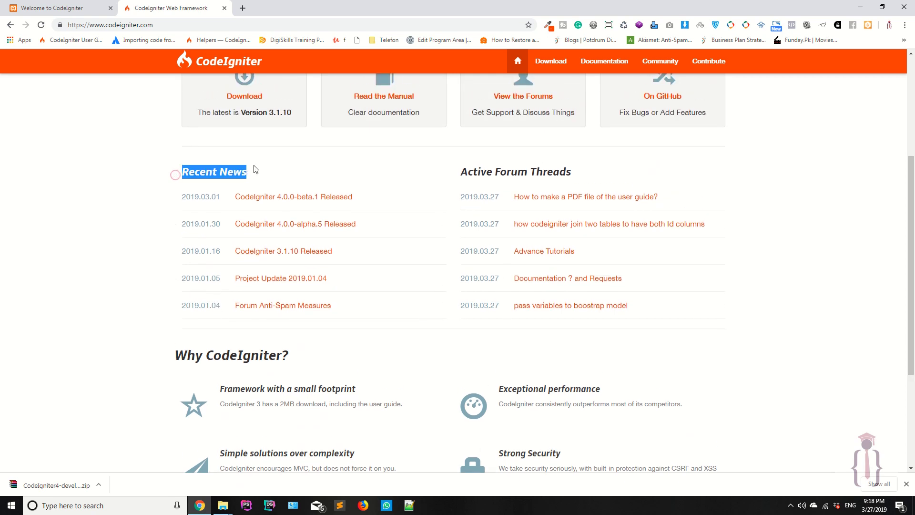
{"action": "scroll", "coordinate": [262, 166], "scroll_direction": "up", "scroll_amount": 4}
{"action": "left_click", "coordinate": [550, 61]}
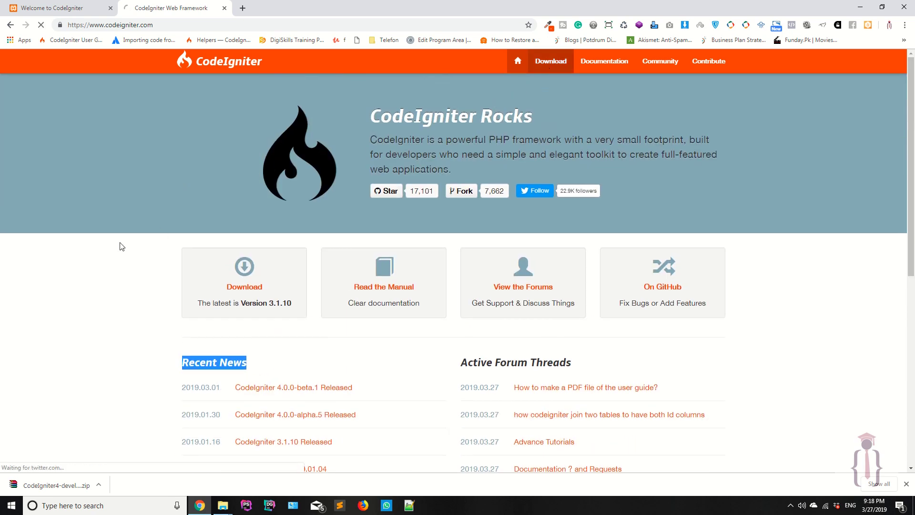
Scroll past the CodeIgniter 3.x box and follow 'View CodeIgniter 4 on Github'
{"action": "scroll", "coordinate": [190, 233], "scroll_direction": "down", "scroll_amount": 1}
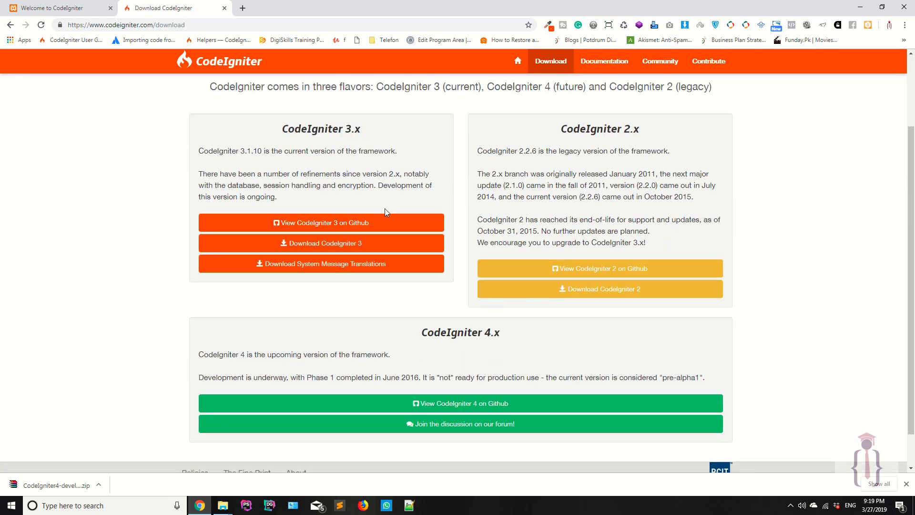
{"action": "left_click_drag", "start_coordinate": [281, 129], "coordinate": [355, 129]}
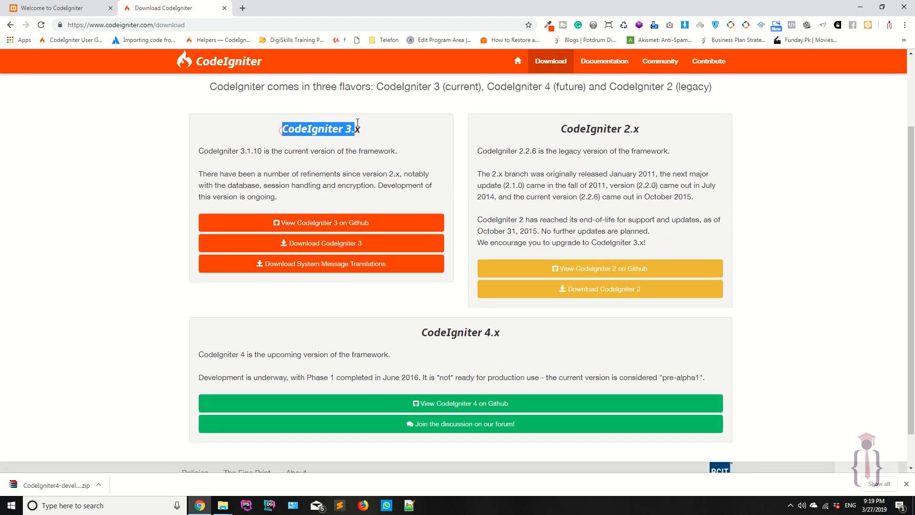
{"action": "left_click", "coordinate": [326, 136]}
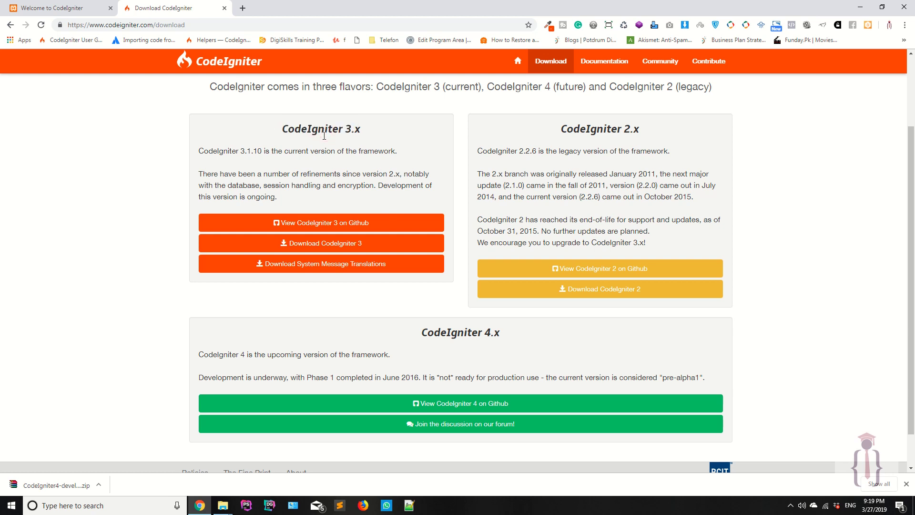
{"action": "scroll", "coordinate": [229, 175], "scroll_direction": "down", "scroll_amount": 1}
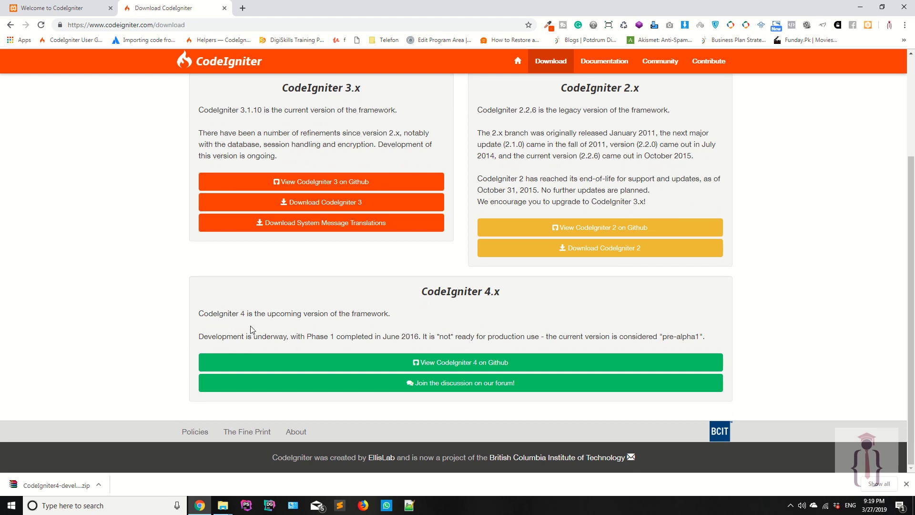
{"action": "left_click", "coordinate": [417, 370]}
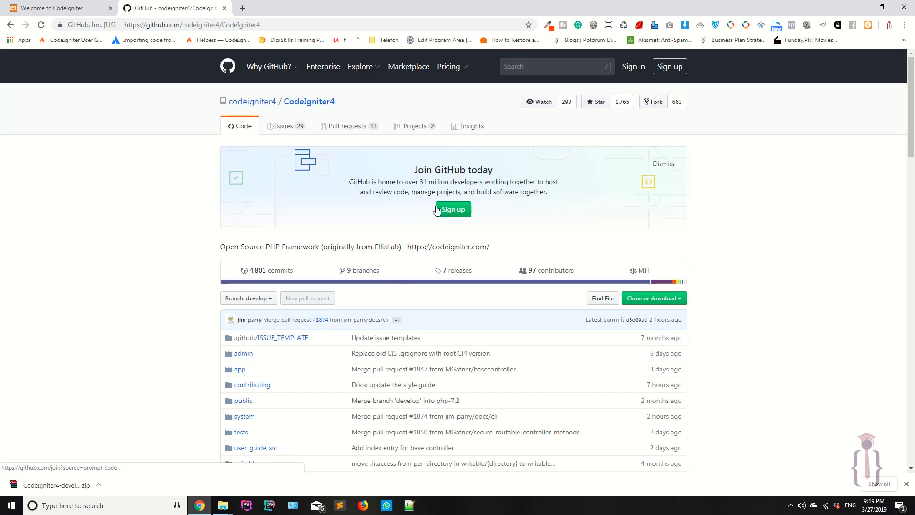
Glance at the localhost tab, add a blank tab, and return to the CodeIgniter4 file list
{"action": "scroll", "coordinate": [436, 210], "scroll_direction": "down", "scroll_amount": 2}
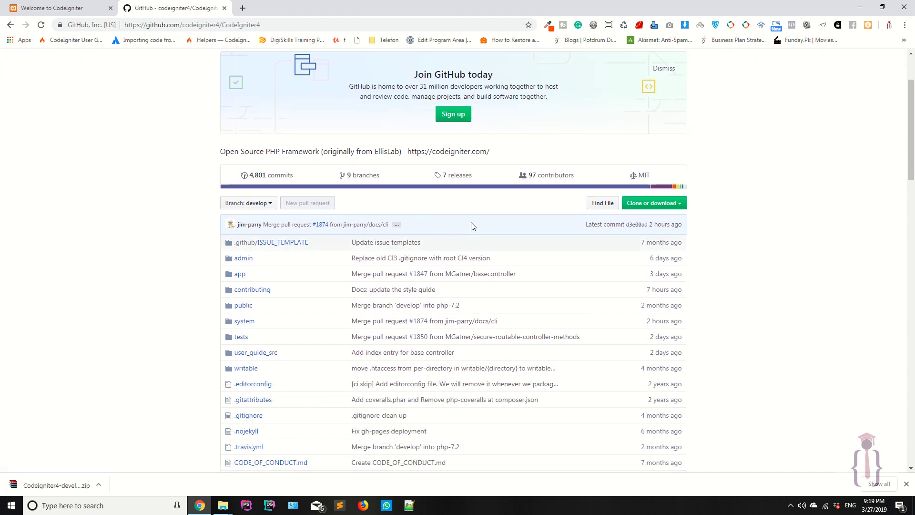
{"action": "scroll", "coordinate": [467, 229], "scroll_direction": "down", "scroll_amount": 3}
{"action": "scroll", "coordinate": [467, 230], "scroll_direction": "up", "scroll_amount": 3}
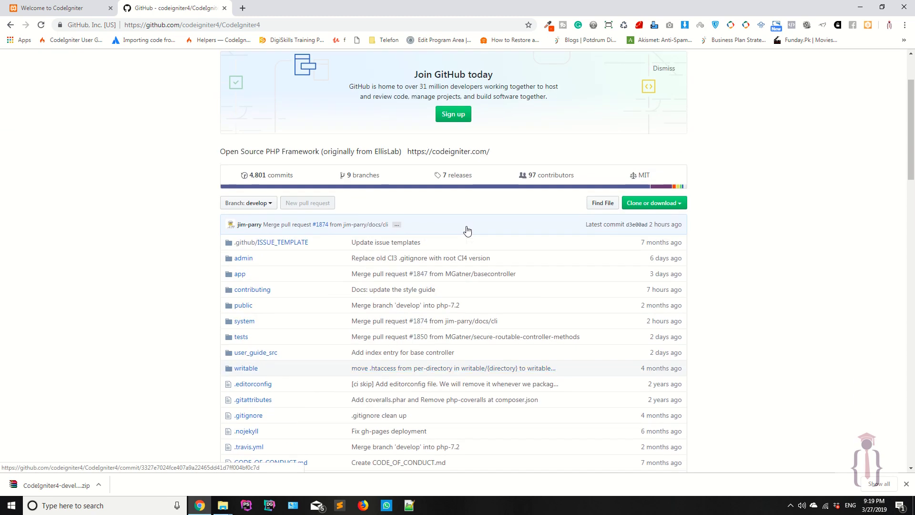
{"action": "key", "text": "ctrl+Tab"}
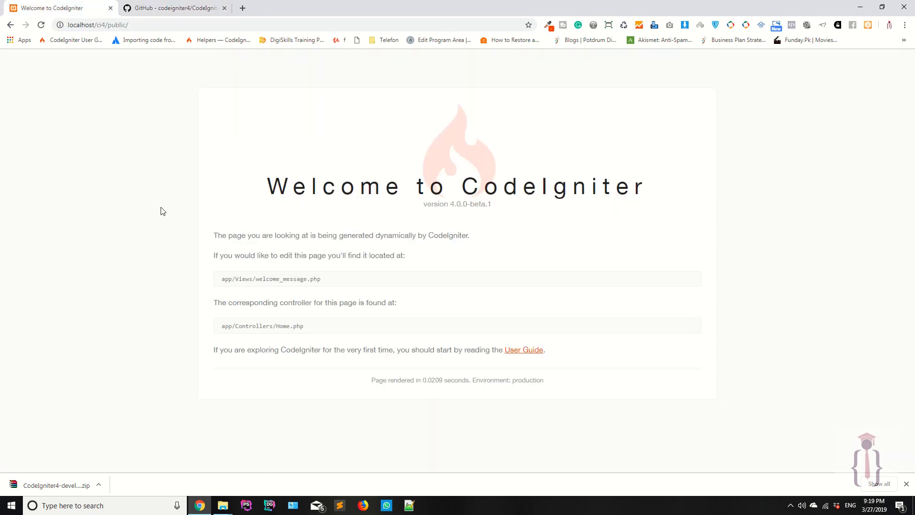
{"action": "key", "text": "ctrl+Tab"}
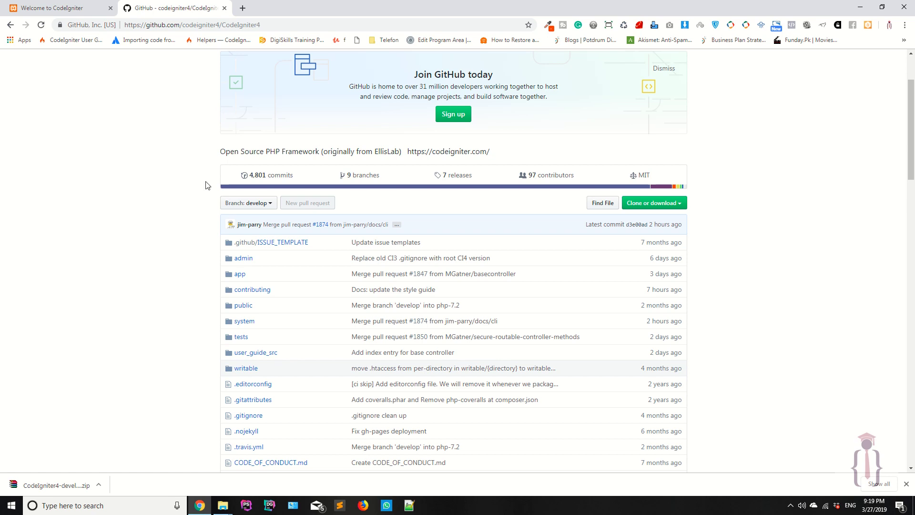
{"action": "left_click", "coordinate": [246, 5]}
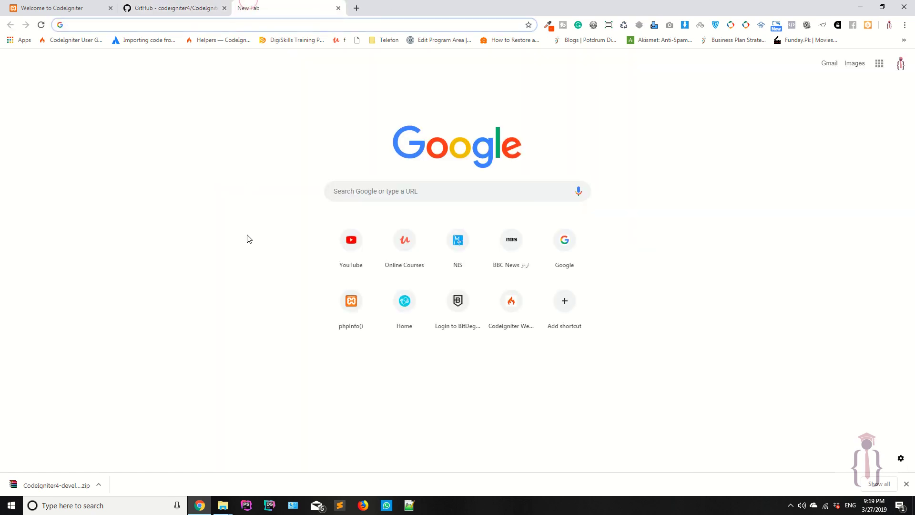
{"action": "left_click", "coordinate": [165, 4]}
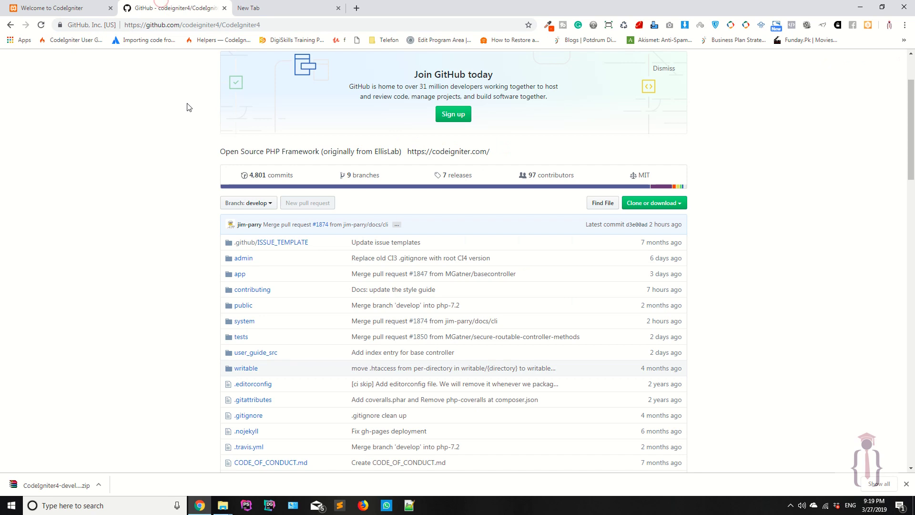
{"action": "scroll", "coordinate": [207, 231], "scroll_direction": "down", "scroll_amount": 3}
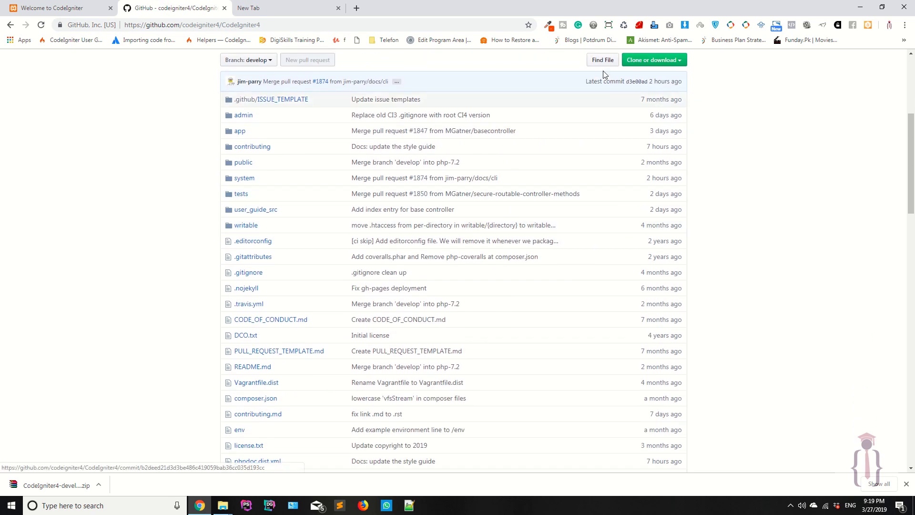
Download the CodeIgniter4 repository as a ZIP via Clone or download
{"action": "left_click", "coordinate": [649, 60]}
{"action": "scroll", "coordinate": [26, 238], "scroll_direction": "up", "scroll_amount": 5}
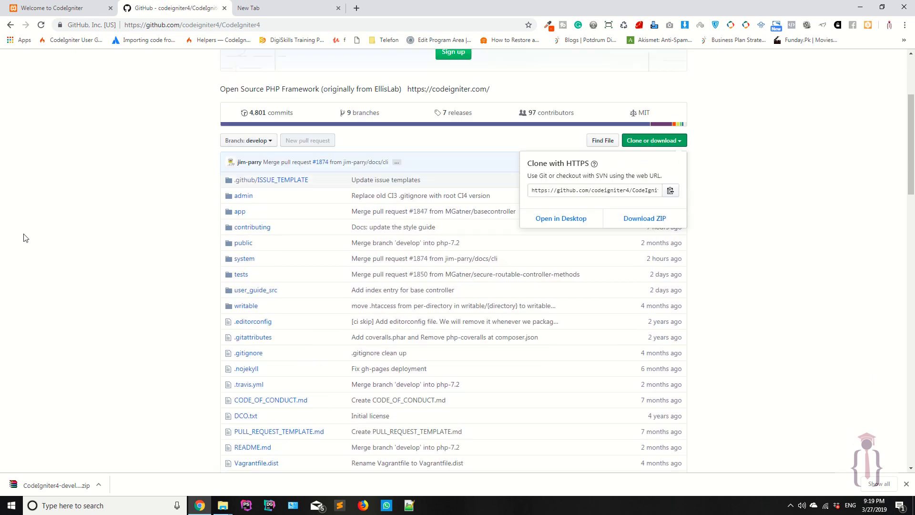
{"action": "left_click", "coordinate": [706, 243]}
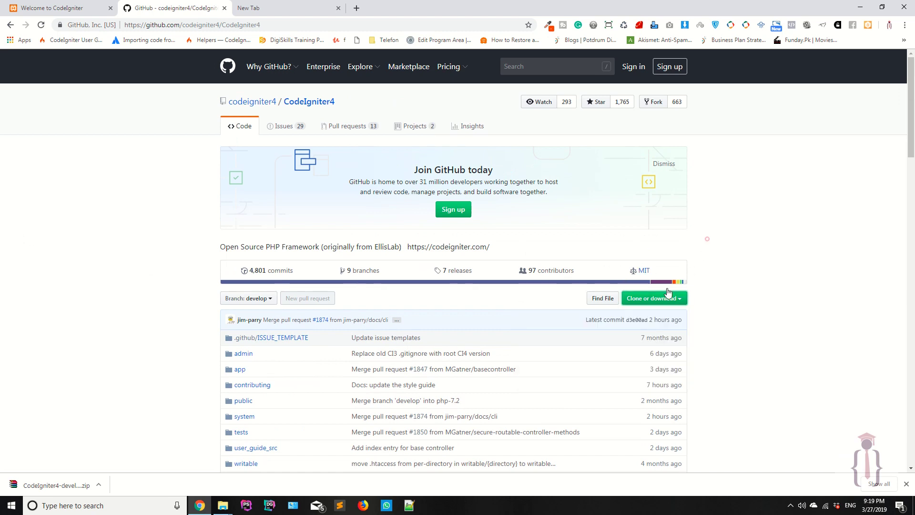
{"action": "left_click", "coordinate": [642, 299]}
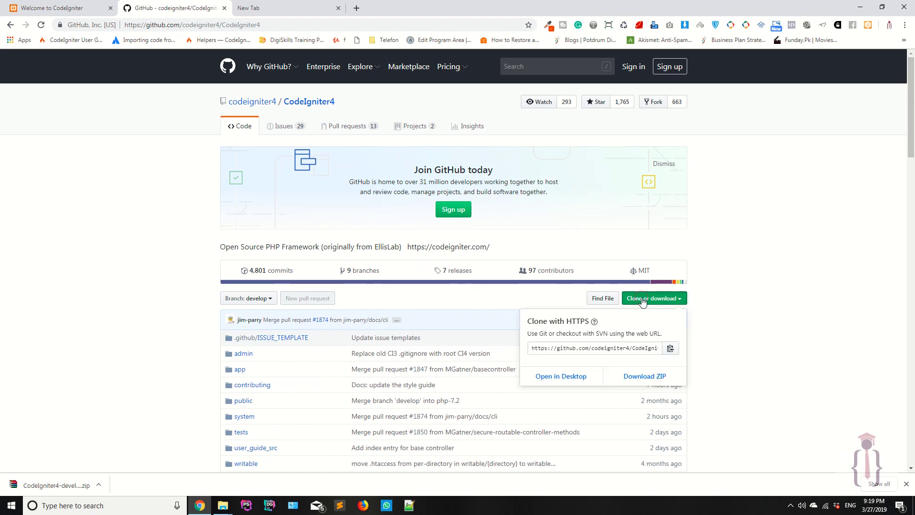
{"action": "left_click", "coordinate": [644, 376]}
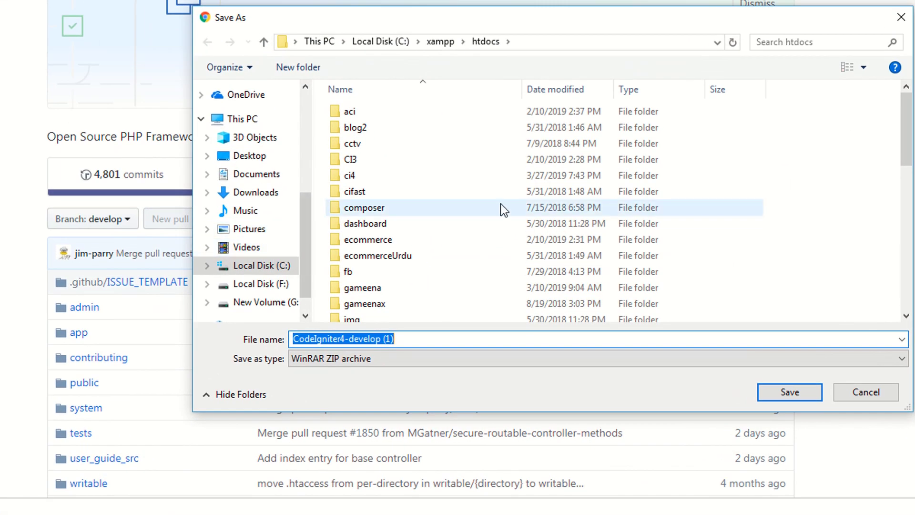
Show the downloaded CodeIgniter4-develop ZIP in its folder
{"action": "scroll", "coordinate": [510, 205], "scroll_direction": "down", "scroll_amount": 5}
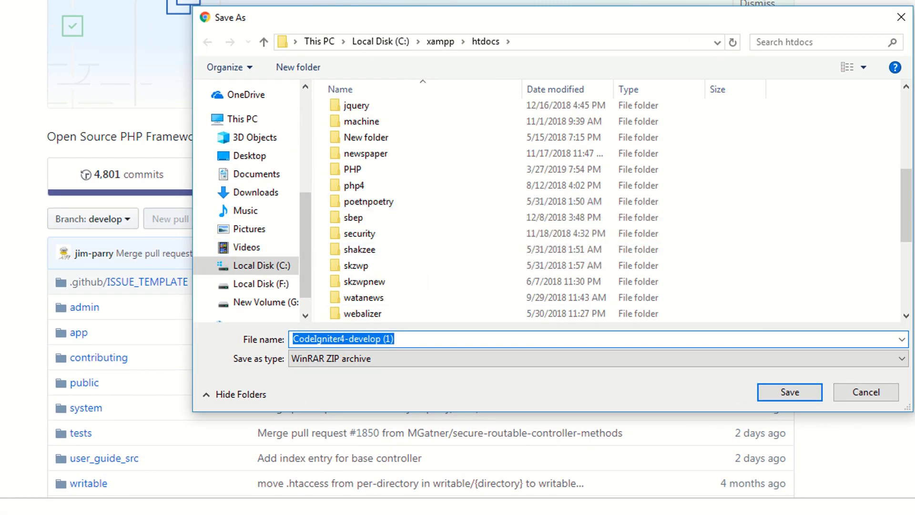
{"action": "left_click", "coordinate": [863, 392]}
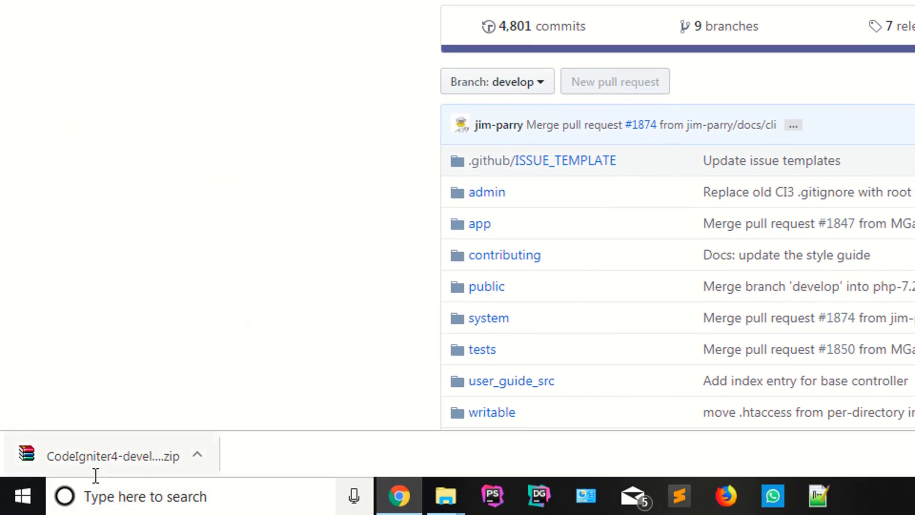
{"action": "left_click", "coordinate": [207, 447]}
{"action": "left_click", "coordinate": [255, 397]}
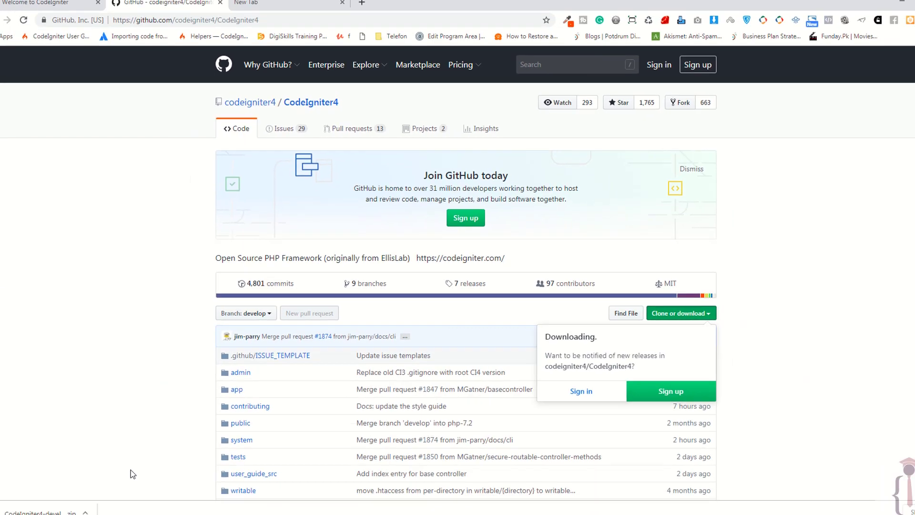
{"action": "left_click", "coordinate": [704, 313]}
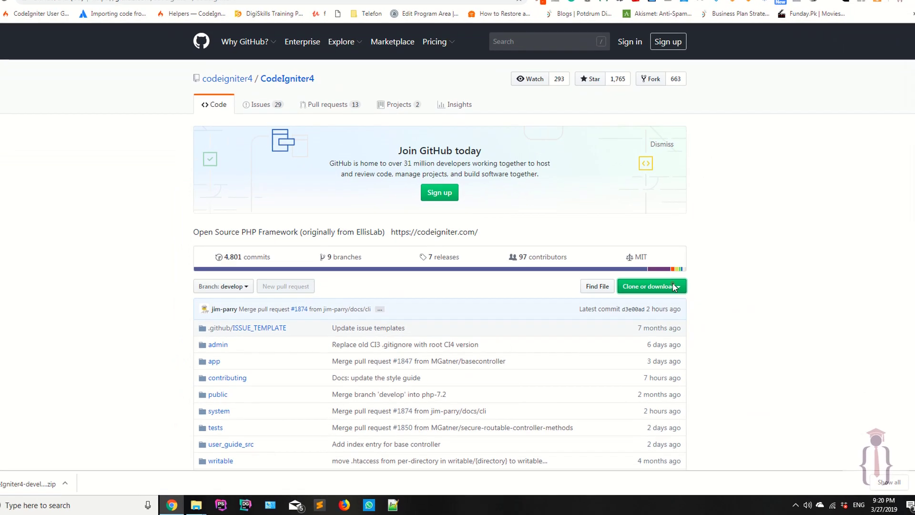
{"action": "left_click", "coordinate": [674, 286]}
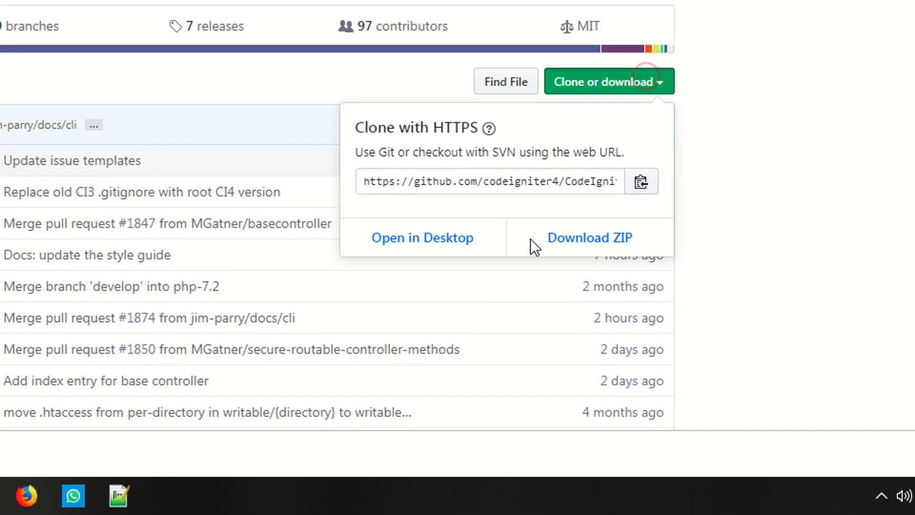
Select the old ci4 folder in xampp\htdocs and delete it permanently with Shift+Delete
{"action": "left_click", "coordinate": [804, 272]}
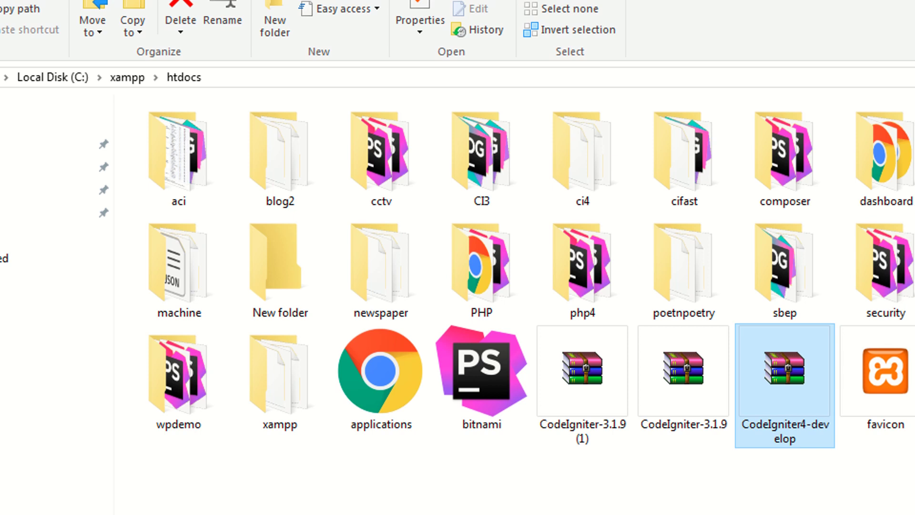
{"action": "key", "text": "super"}
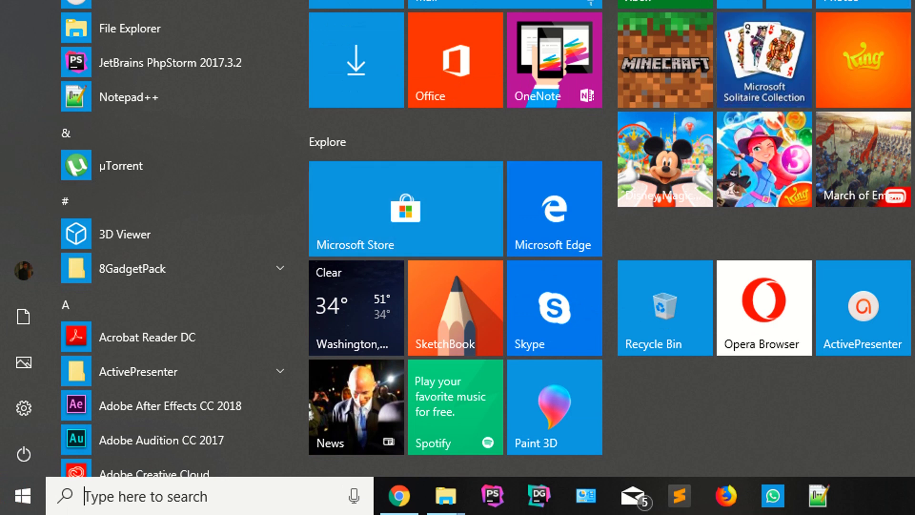
{"action": "key", "text": "Escape"}
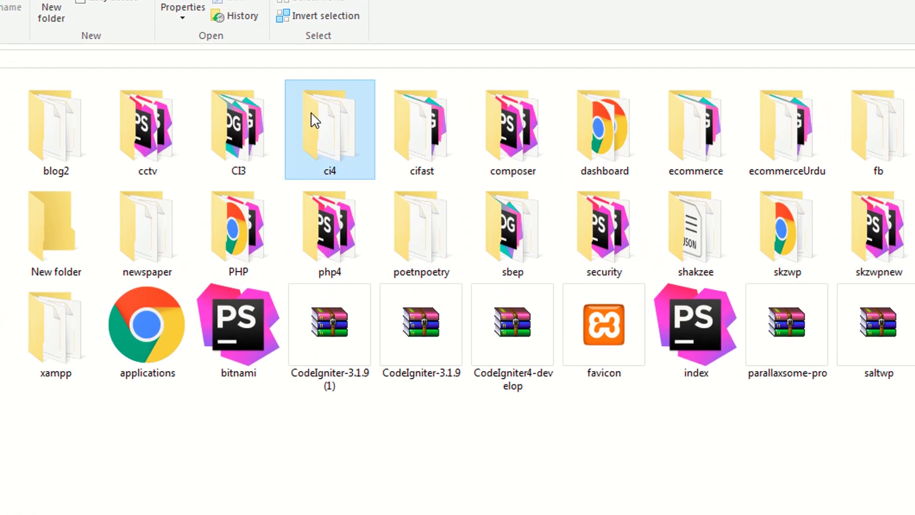
{"action": "left_click", "coordinate": [371, 104]}
{"action": "key", "text": "shift+Delete"}
{"action": "key", "text": "Escape"}
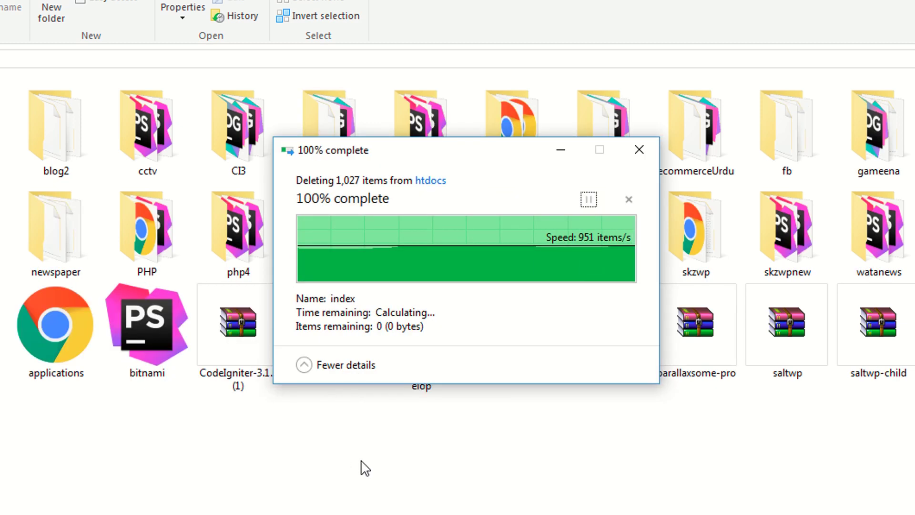
{"action": "left_click", "coordinate": [361, 458]}
Extract CodeIgniter4-develop.zip into htdocs and check the extracted folder's contents
{"action": "right_click", "coordinate": [416, 305]}
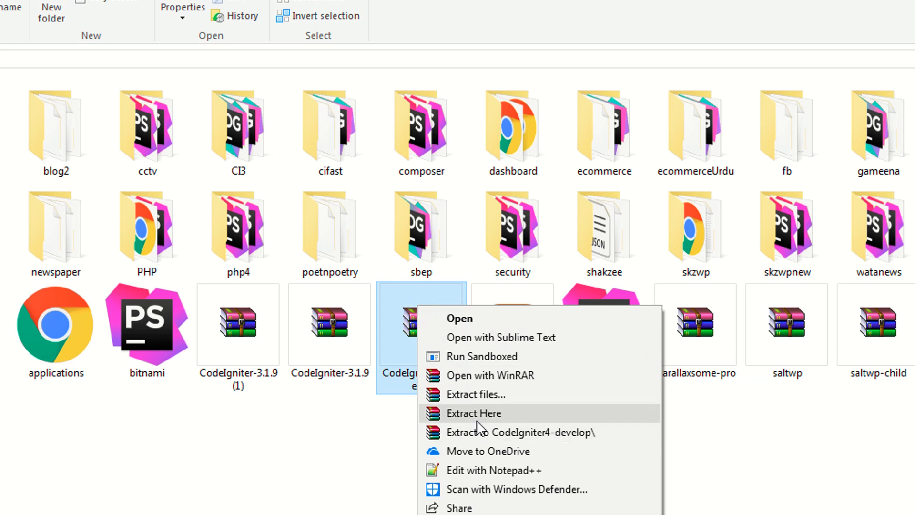
{"action": "left_click", "coordinate": [476, 419]}
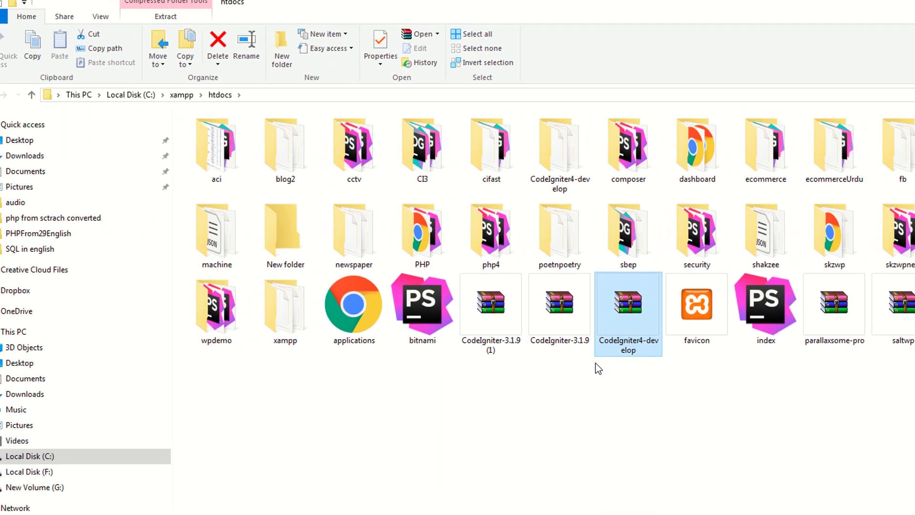
{"action": "double_click", "coordinate": [583, 160]}
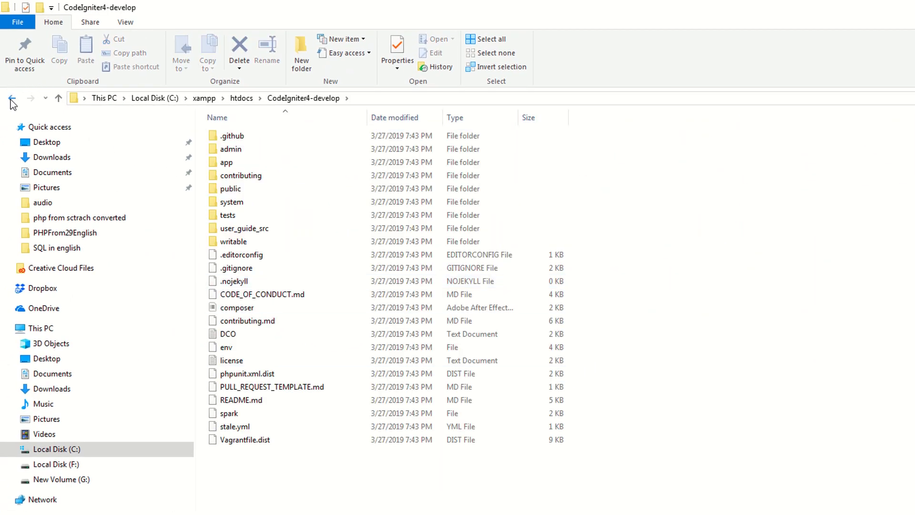
{"action": "left_click", "coordinate": [12, 97]}
Rename the extracted CodeIgniter4-develop folder to ci4
{"action": "right_click", "coordinate": [578, 165]}
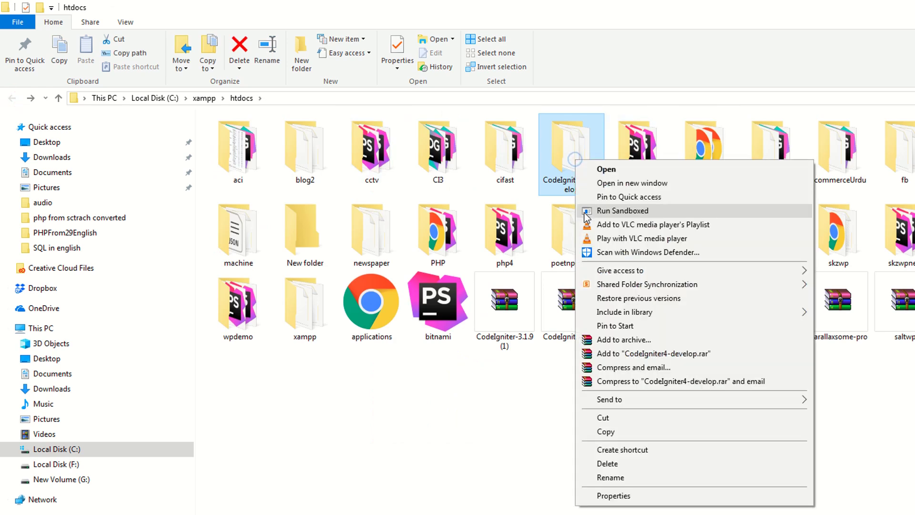
{"action": "left_click", "coordinate": [621, 482]}
{"action": "type", "text": "ci4"}
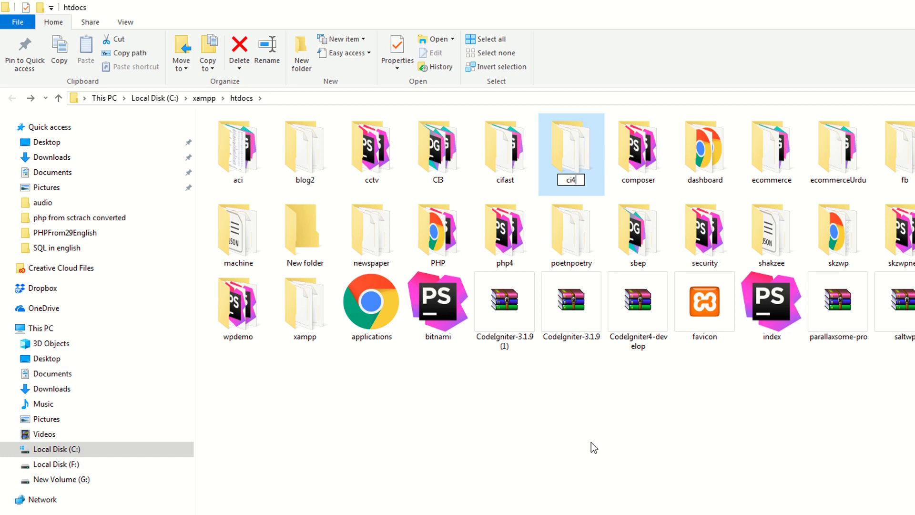
{"action": "key", "text": "Return"}
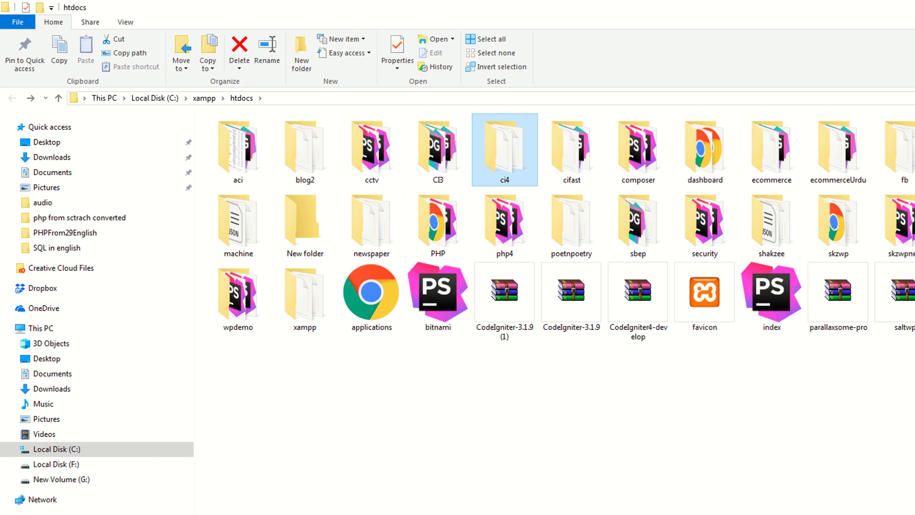
{"action": "key", "text": "alt+Tab"}
Load localhost/ci4 in the empty tab and open its public folder
{"action": "left_click", "coordinate": [388, 9]}
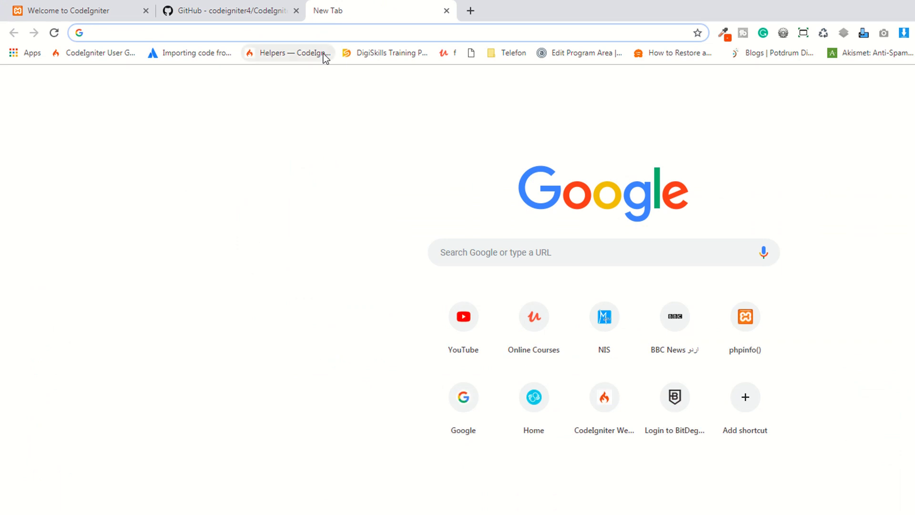
{"action": "type", "text": "localhost/"}
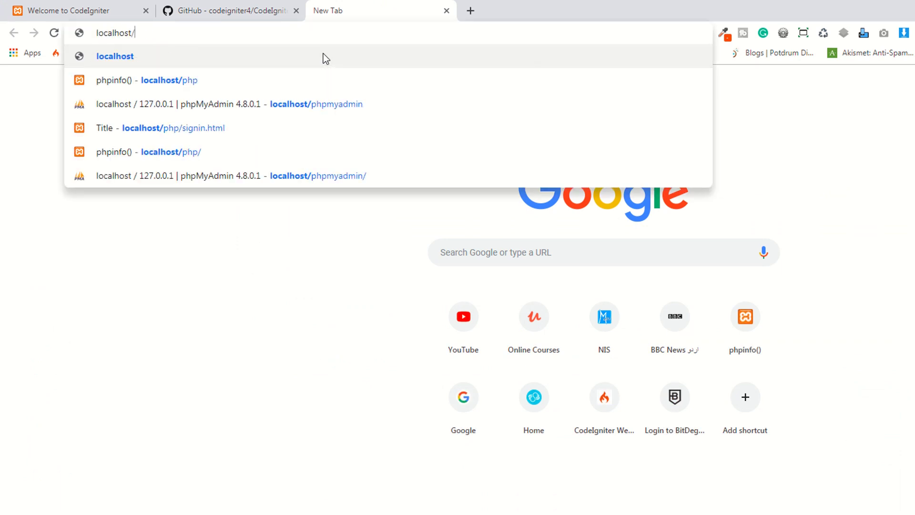
{"action": "type", "text": "c"}
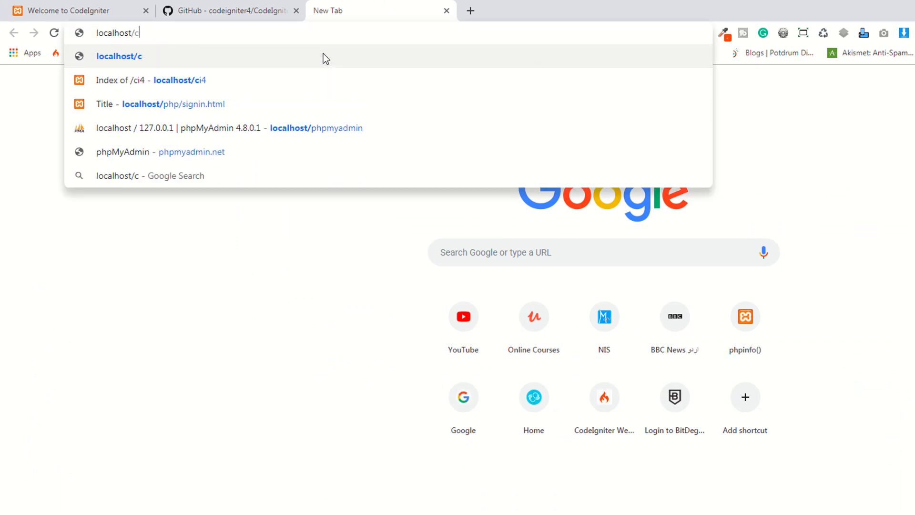
{"action": "type", "text": "i4"}
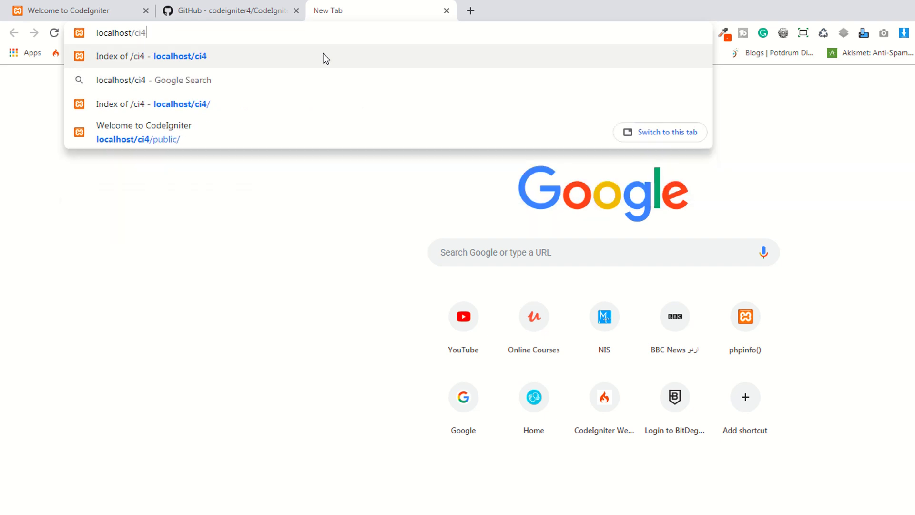
{"action": "key", "text": "Return"}
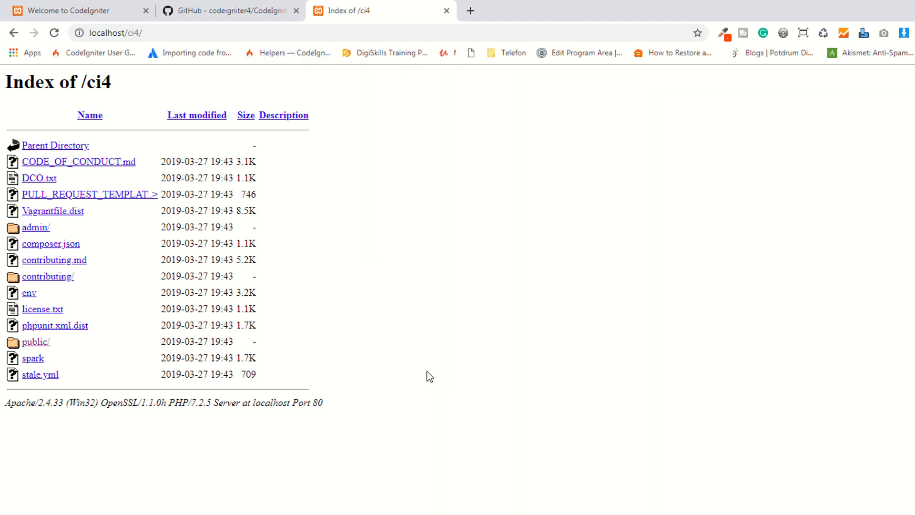
{"action": "left_click", "coordinate": [45, 351]}
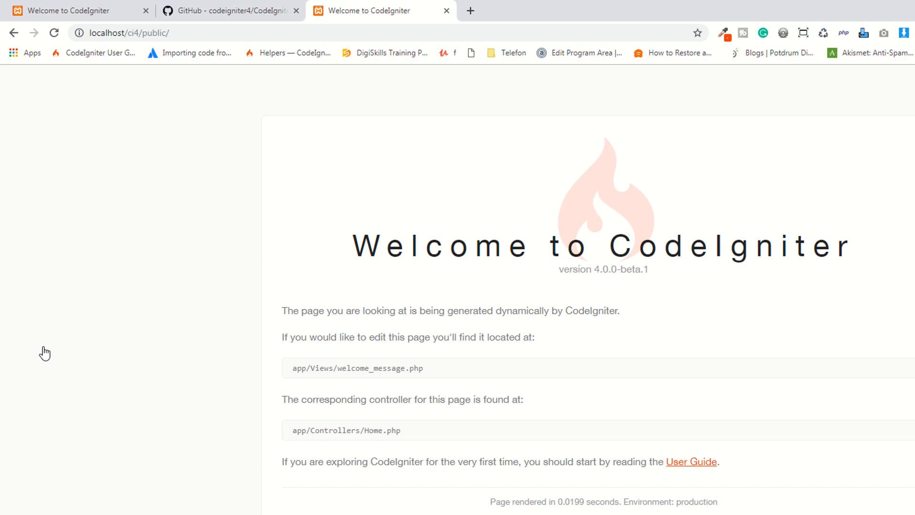
Close the older Welcome to CodeIgniter tab and the GitHub tab, keeping only localhost/ci4/public
{"action": "left_click", "coordinate": [194, 6]}
{"action": "left_click", "coordinate": [122, 6]}
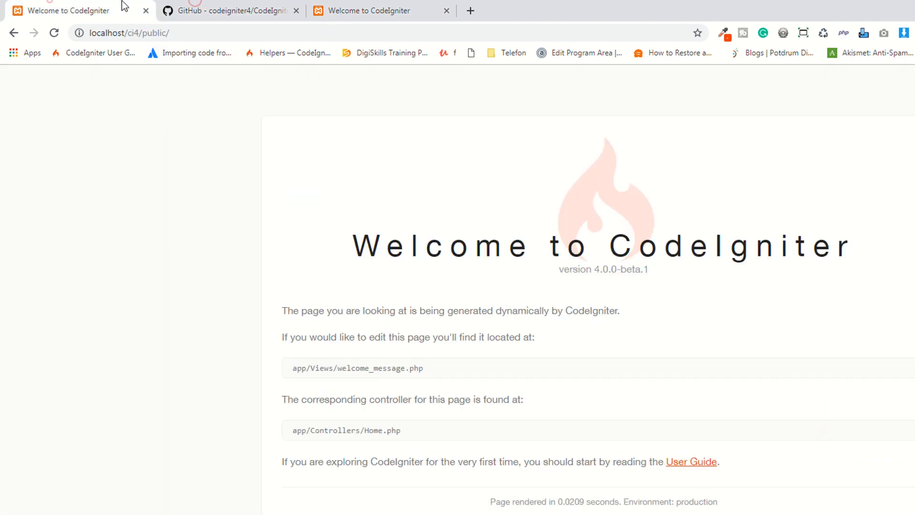
{"action": "left_click", "coordinate": [146, 11]}
{"action": "left_click", "coordinate": [147, 10]}
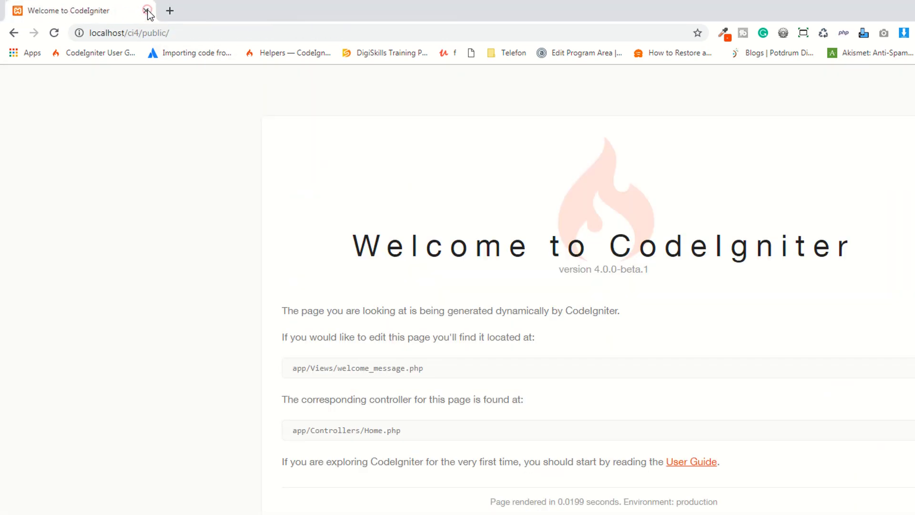